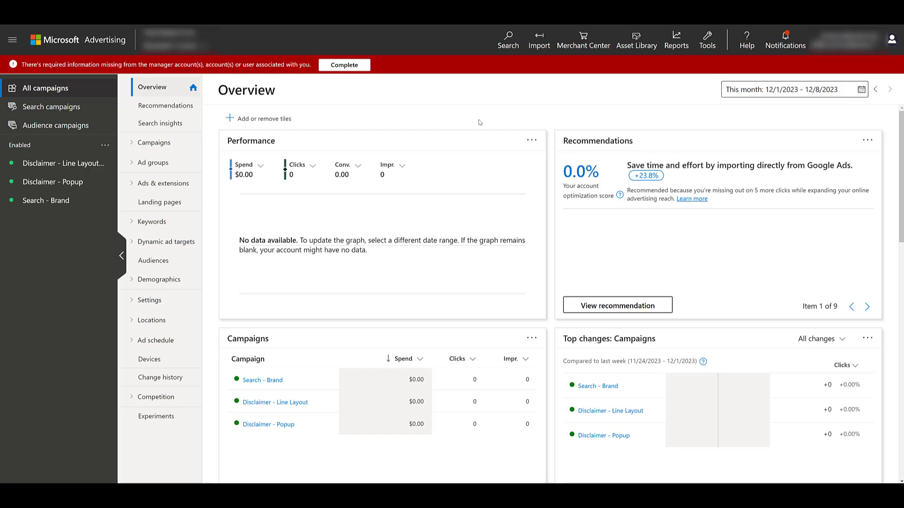
Step: Open the UET tag list, which shows UET Tag (ID 25016084) as Tag active
click(701, 45)
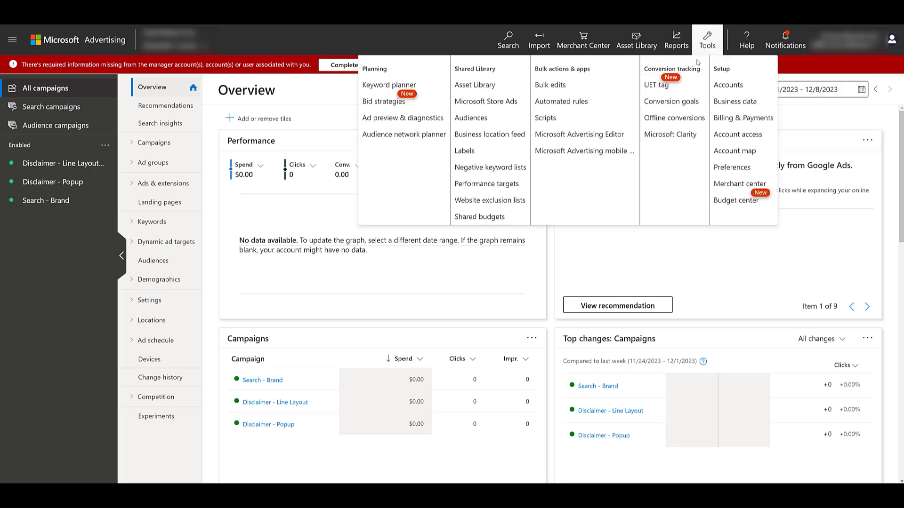
click(679, 87)
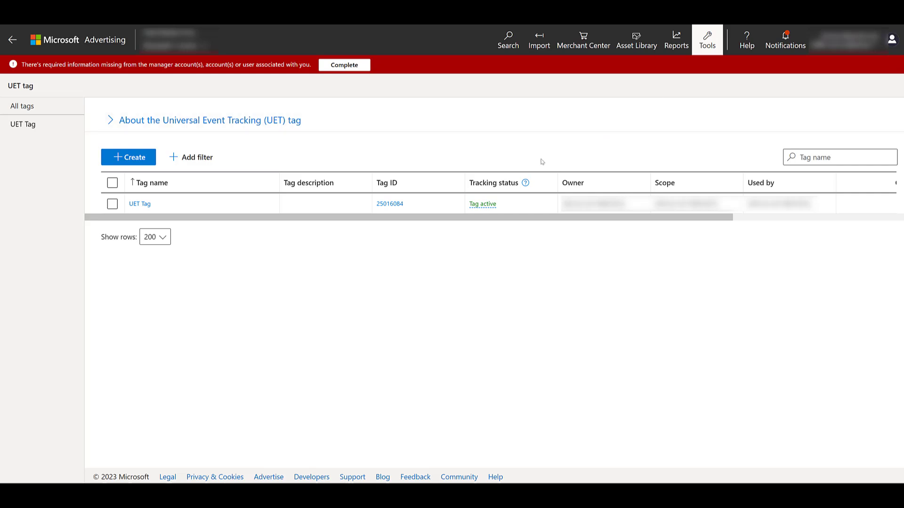
Step: Create an additional UET tag named 'Second Tag' with Microsoft Clarity left off
click(136, 158)
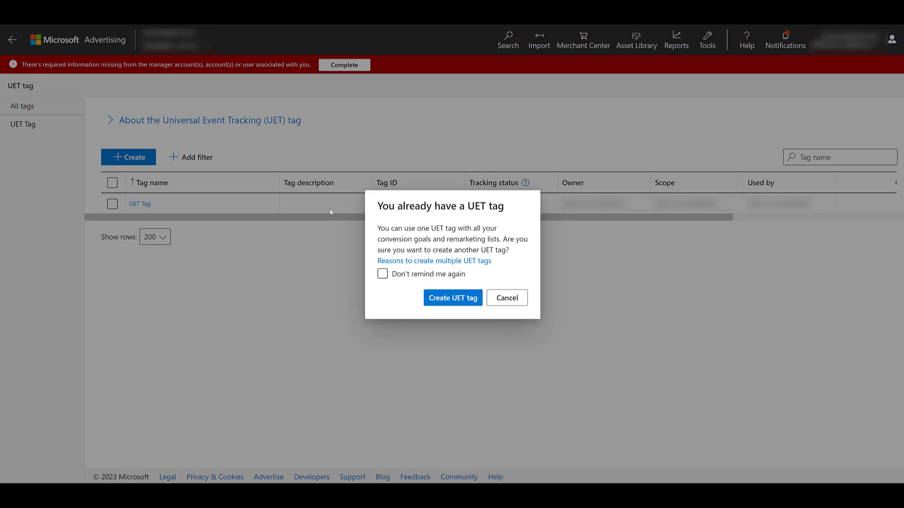
click(445, 302)
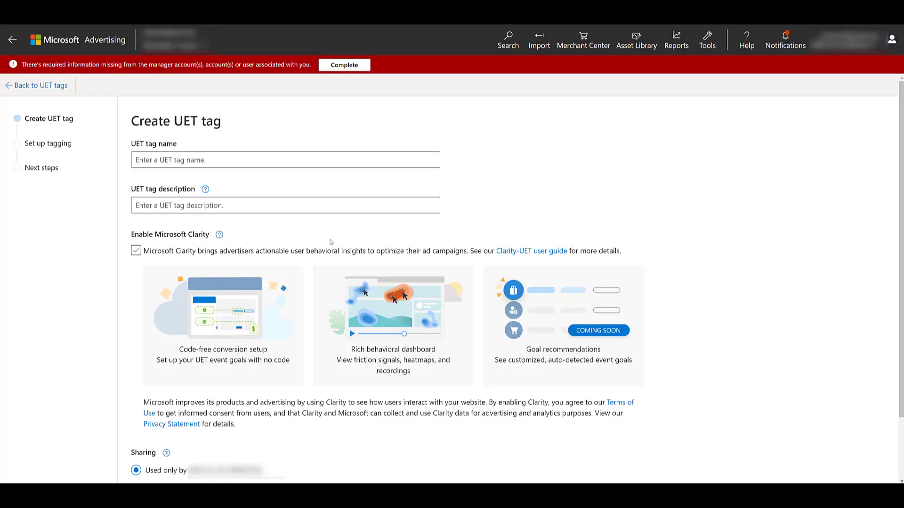
click(217, 160)
text(Second Tag)
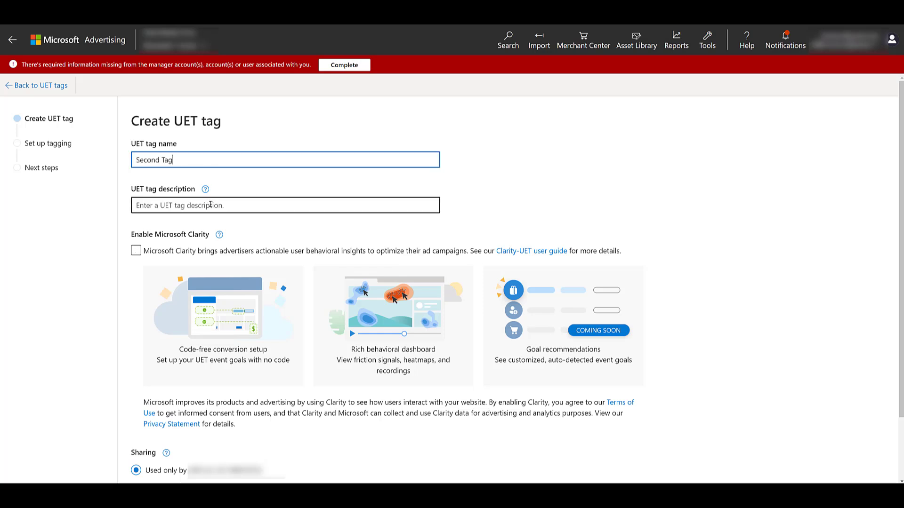
click(137, 257)
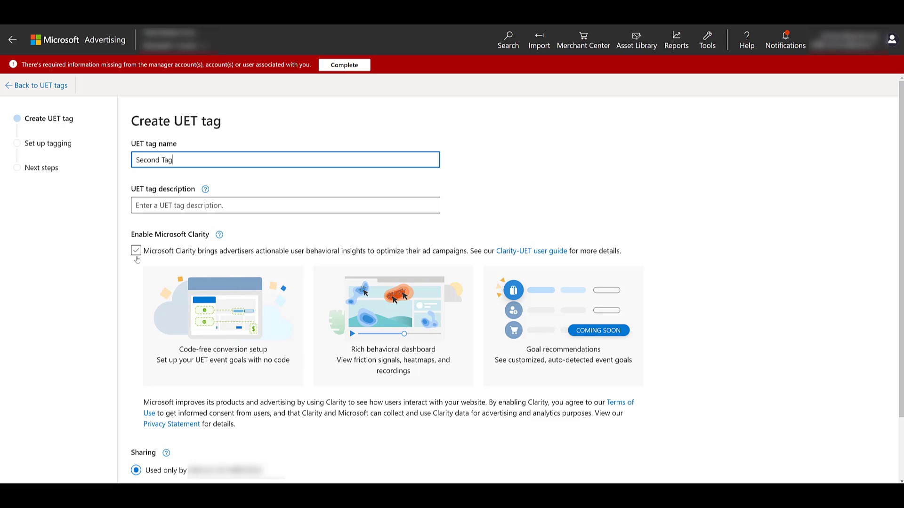
scroll(166, 266, down, 3)
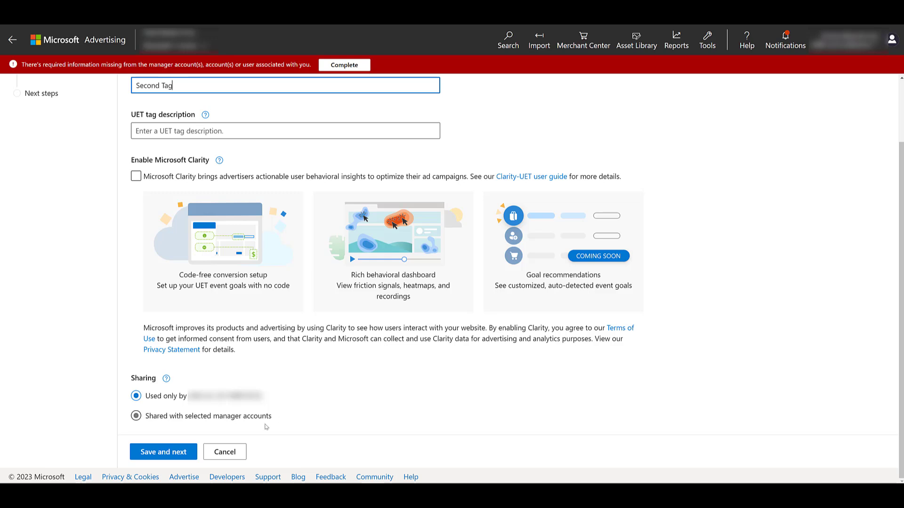
Step: Save Second Tag's details and compare the four tagging setup options, ending on Google Tag Manager
click(175, 454)
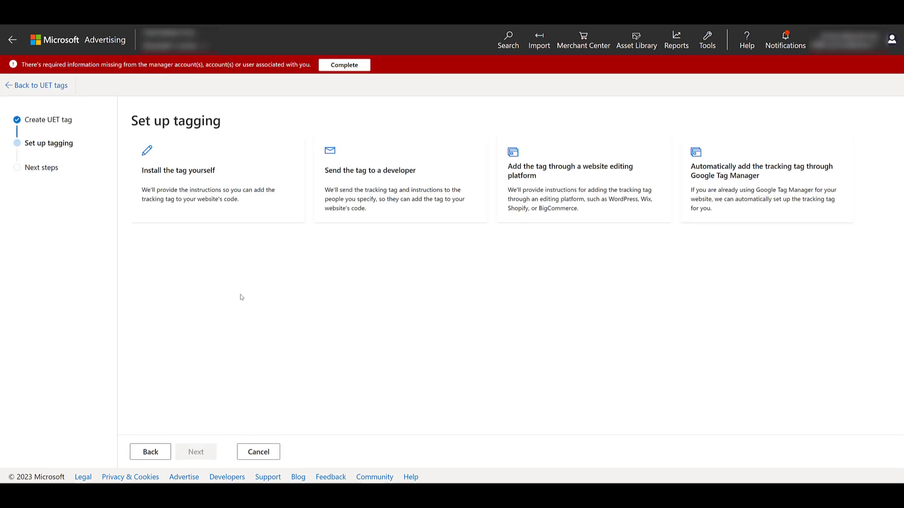
click(246, 195)
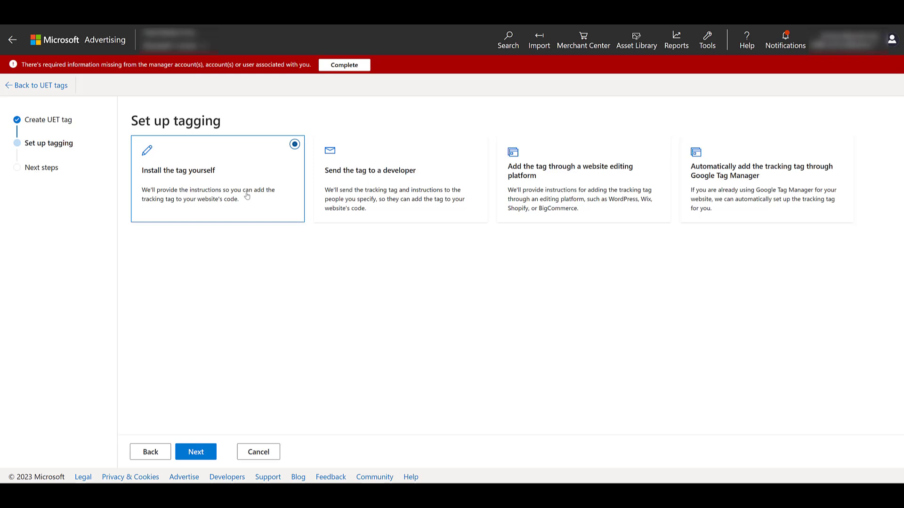
click(434, 213)
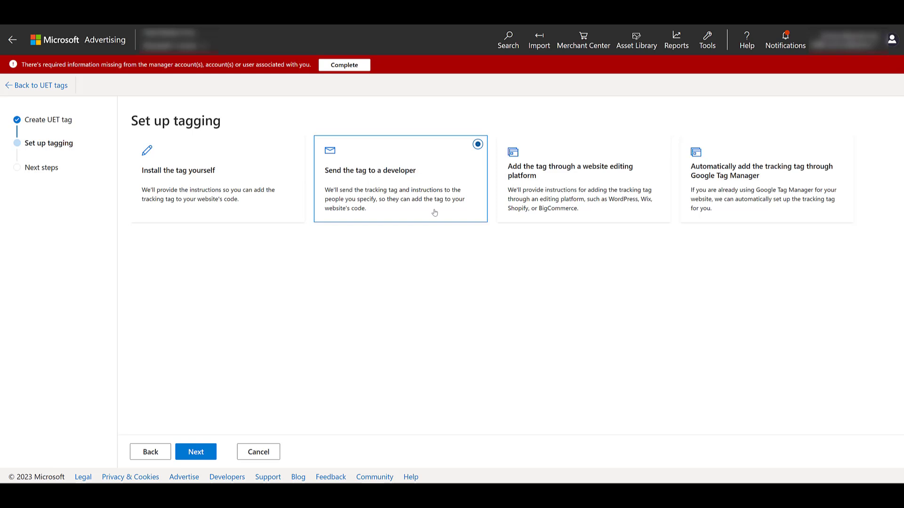
click(608, 221)
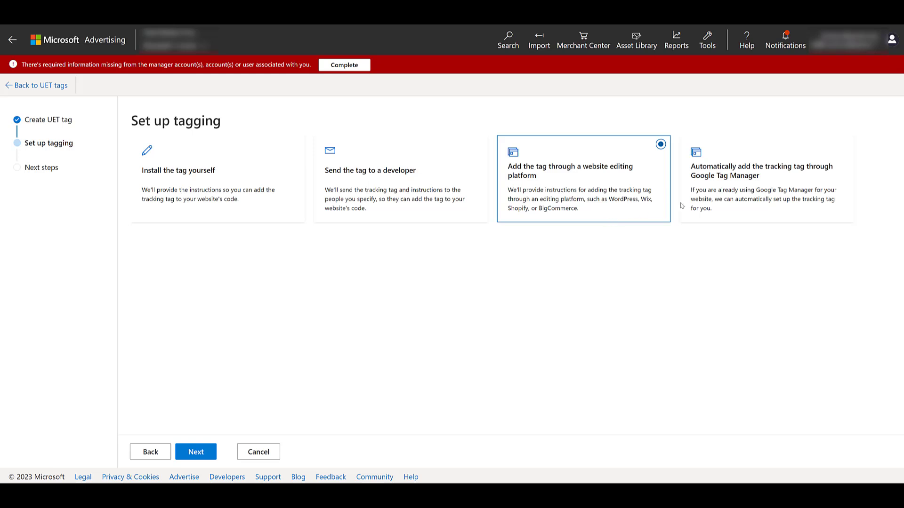
click(745, 221)
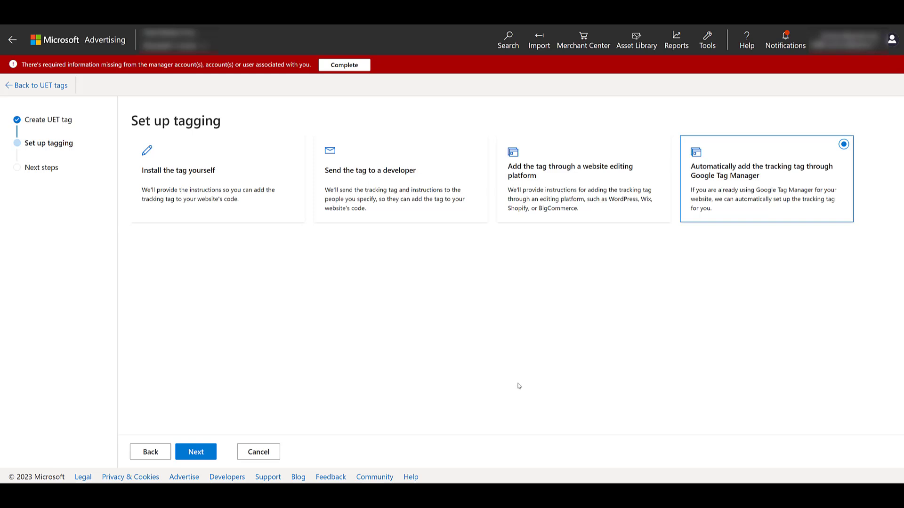
Step: Choose self-install, pass the tag code, and finish so Second Tag (ID 283013300) is listed Unverified
click(243, 183)
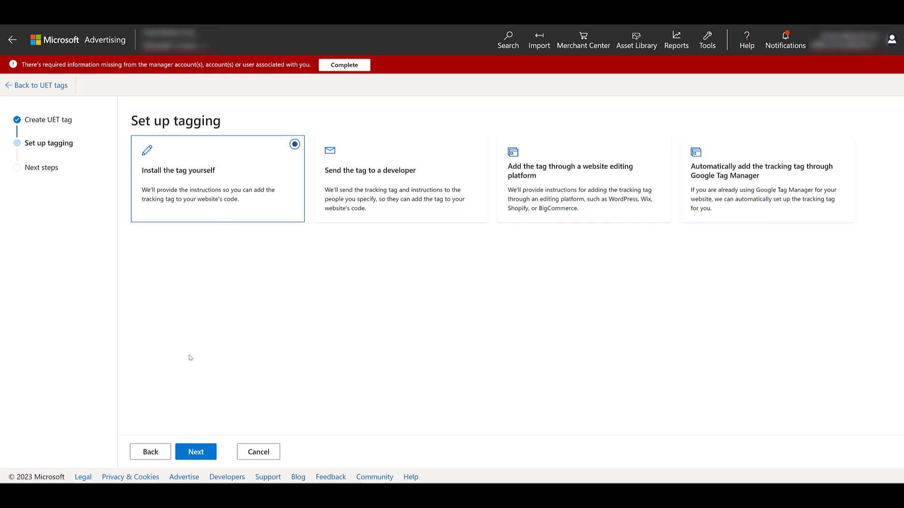
click(195, 452)
scroll(218, 273, down, 1)
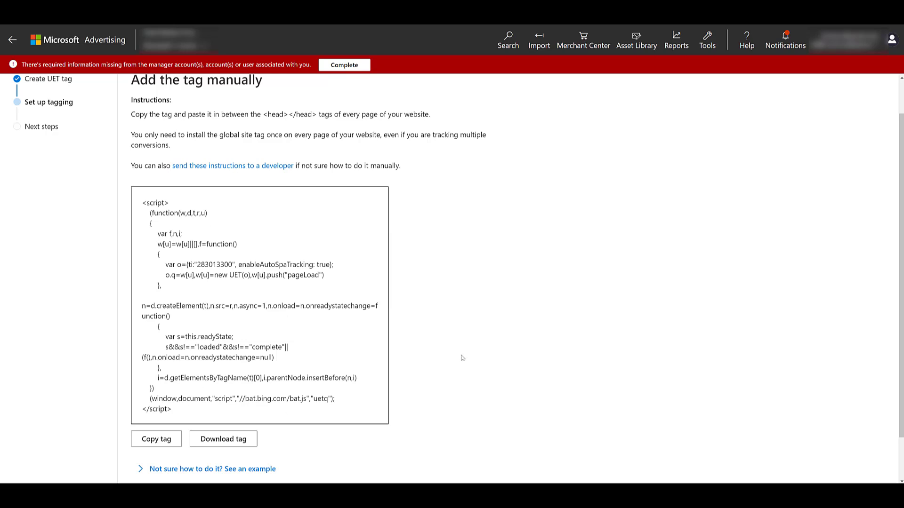
scroll(462, 359, down, 2)
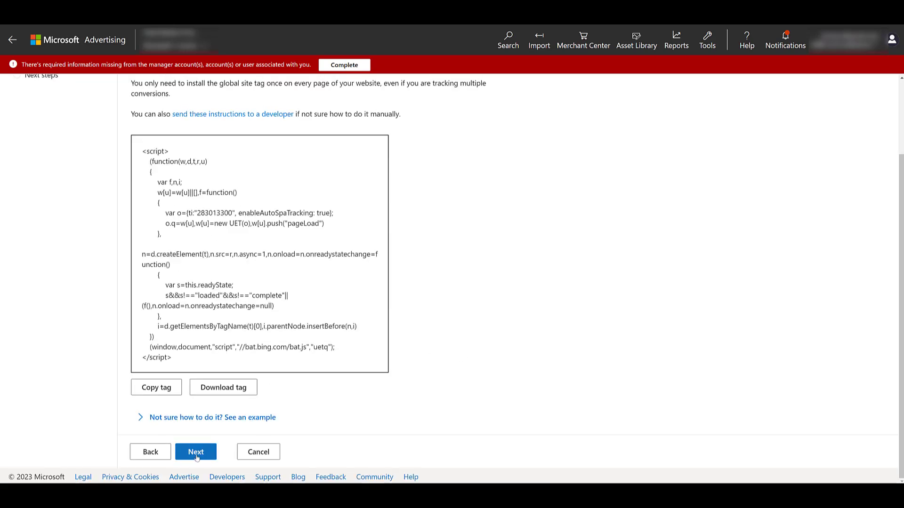
click(196, 453)
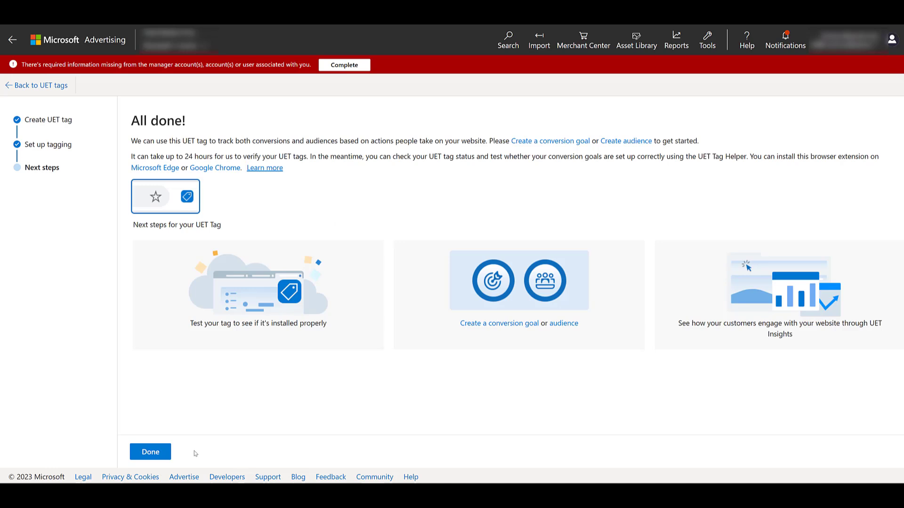
click(160, 454)
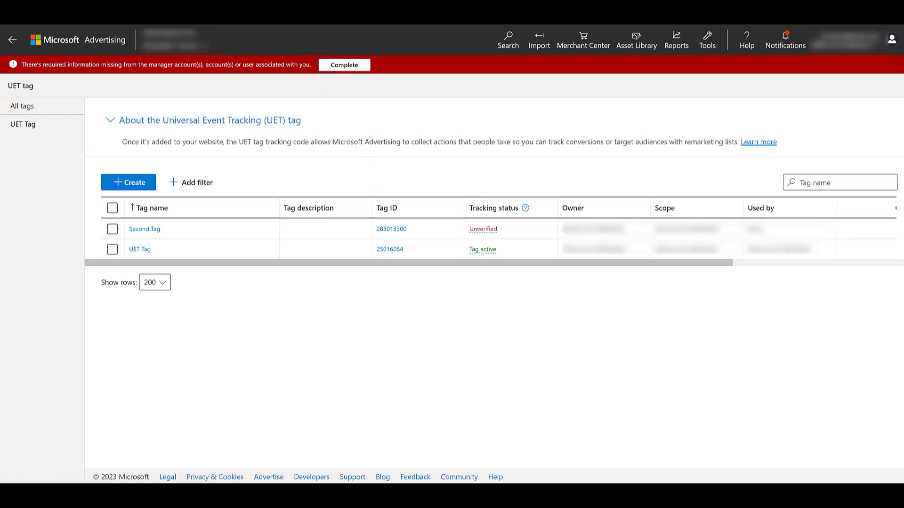
Step: In Google Tag Manager, start a new Microsoft Advertising Universal Event Tracking tag
click(249, 23)
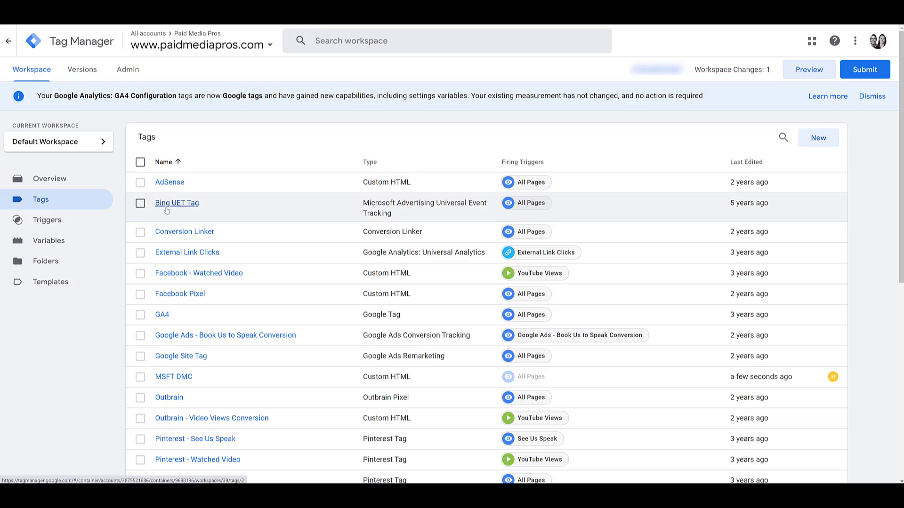
click(818, 139)
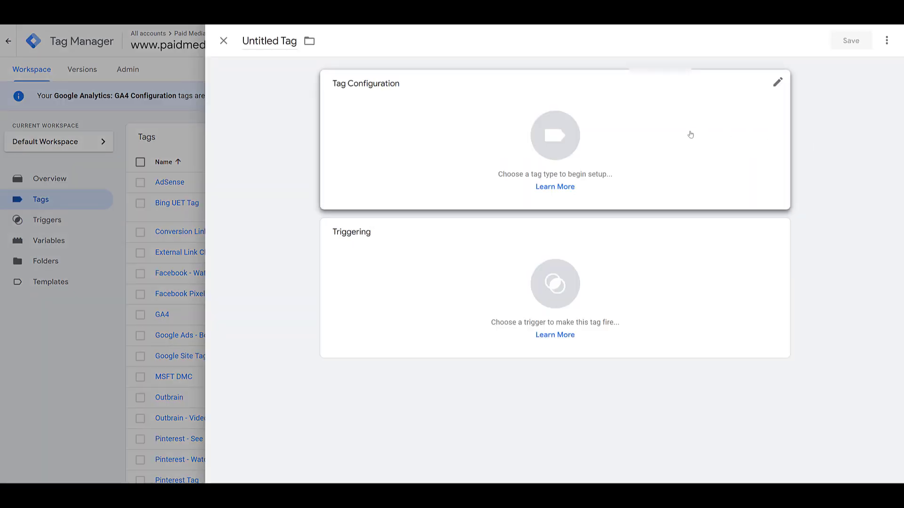
click(690, 135)
scroll(702, 176, down, 6)
scroll(702, 176, down, 20)
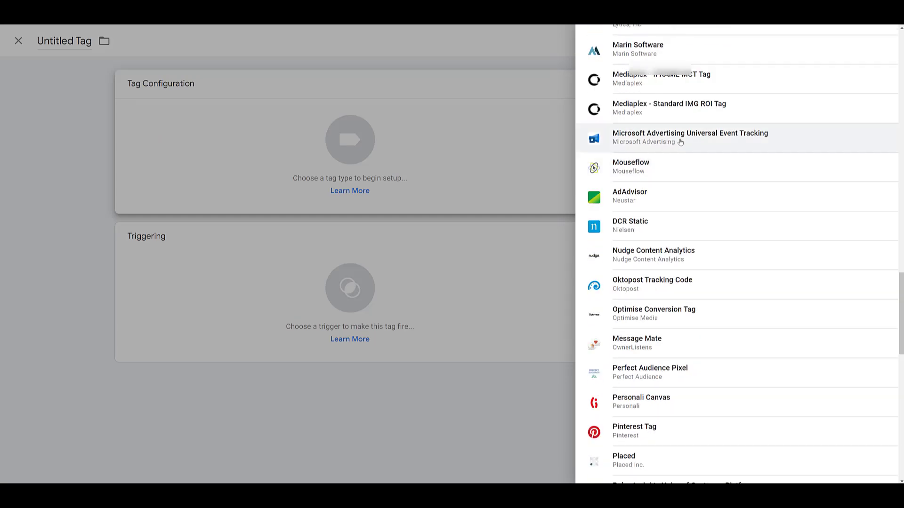
click(755, 135)
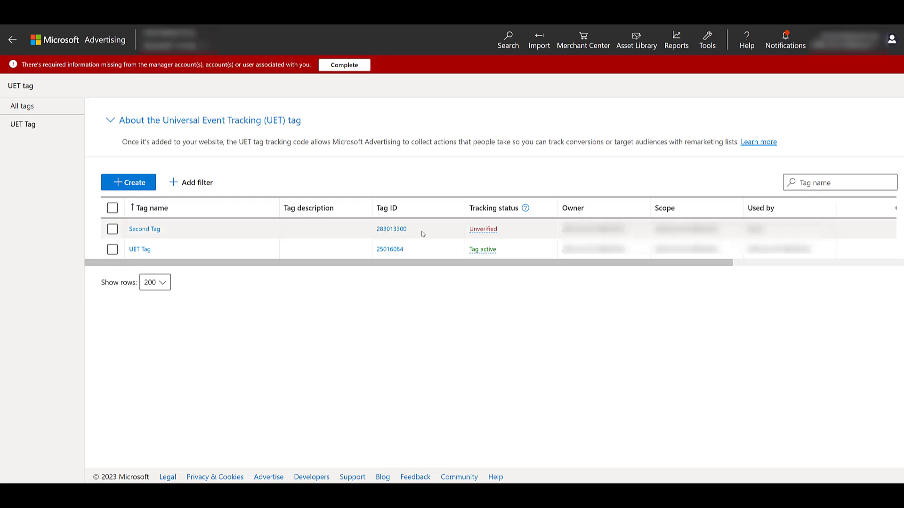
Step: Paste Second Tag's ID, fire it on All Pages, name it 'MSFT UET' and save
drag(408, 229, 375, 229)
key(ctrl+c)
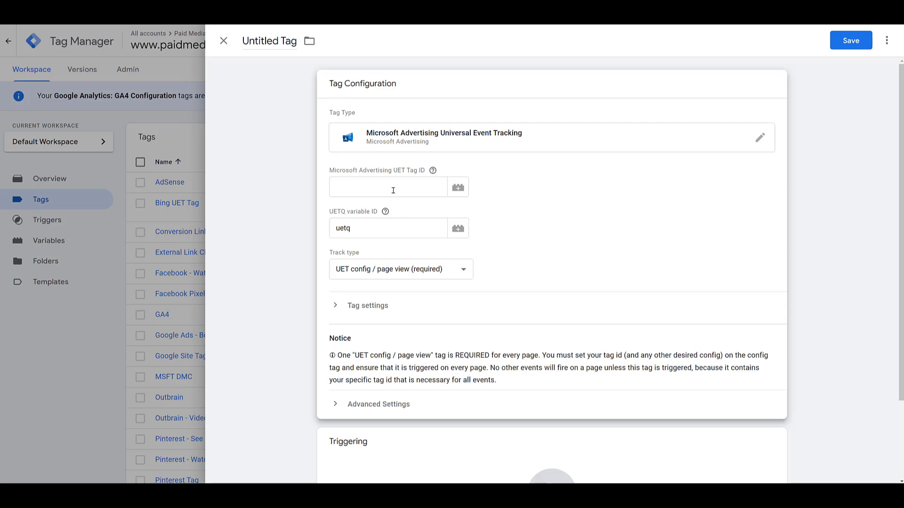
click(393, 190)
key(ctrl+v)
scroll(393, 190, down, 2)
click(444, 383)
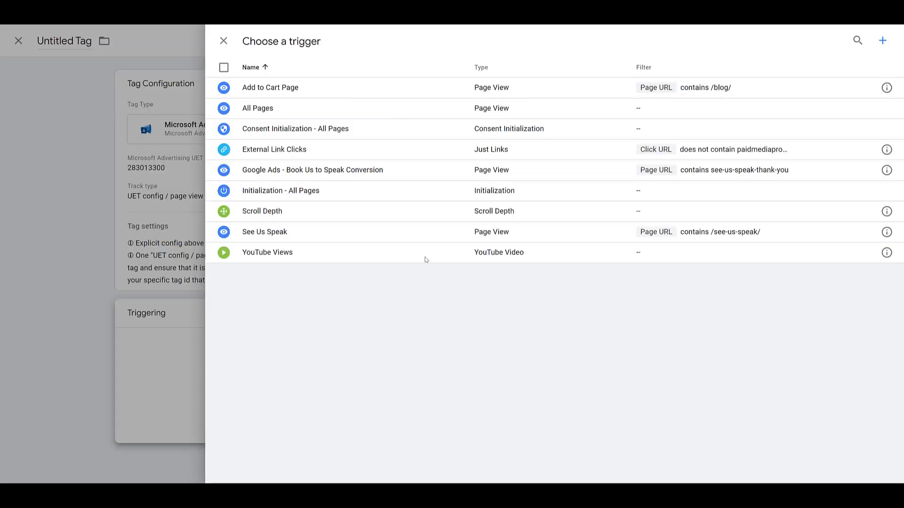
click(354, 115)
click(283, 41)
text(MSFT UET)
click(853, 45)
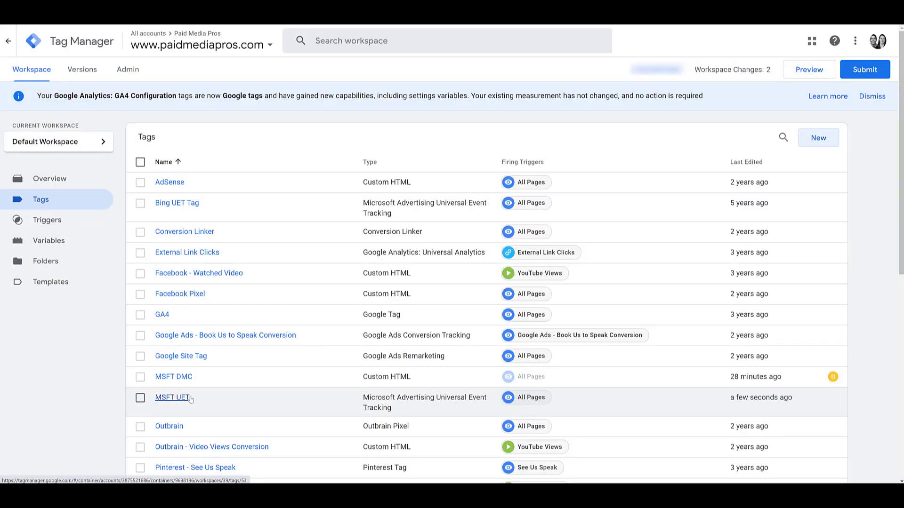
click(796, 71)
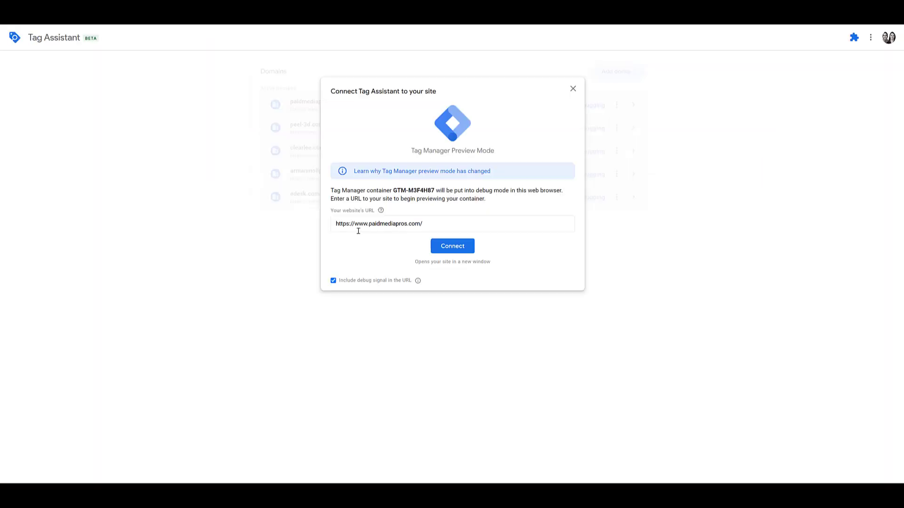
click(453, 245)
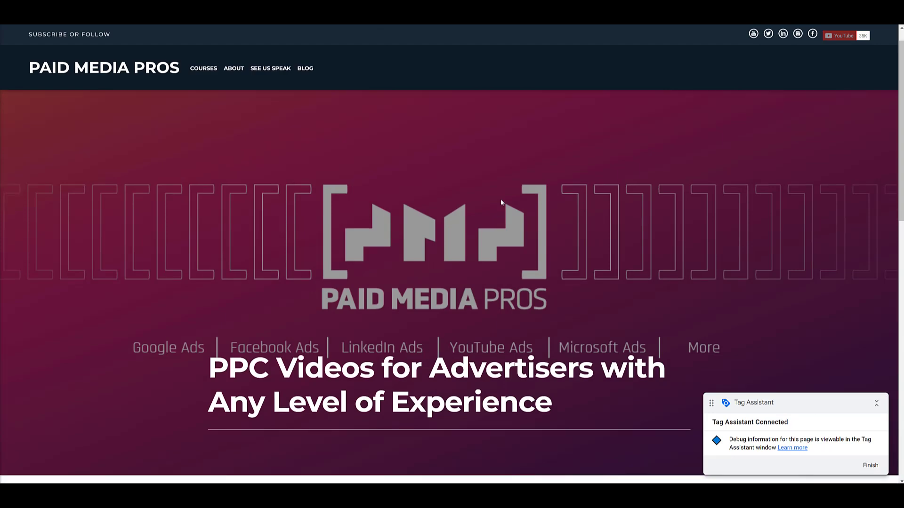
scroll(376, 196, down, 3)
scroll(377, 196, up, 3)
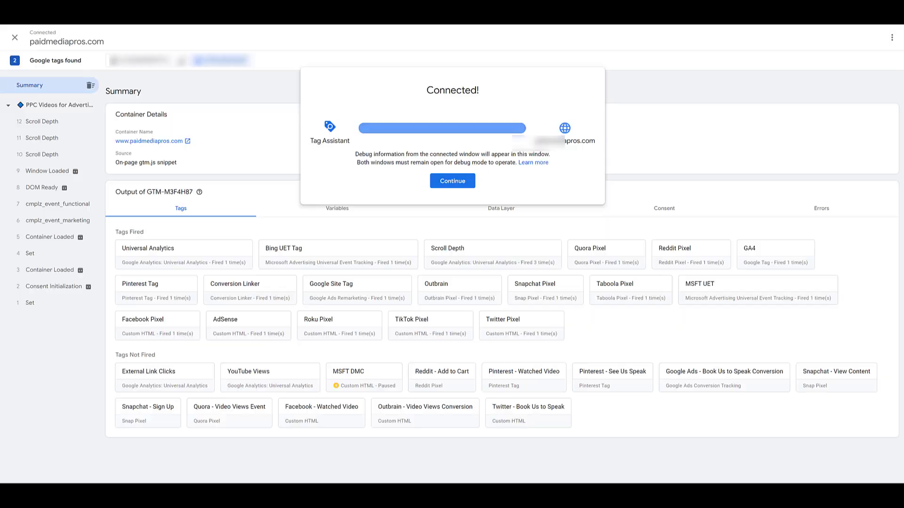
click(284, 258)
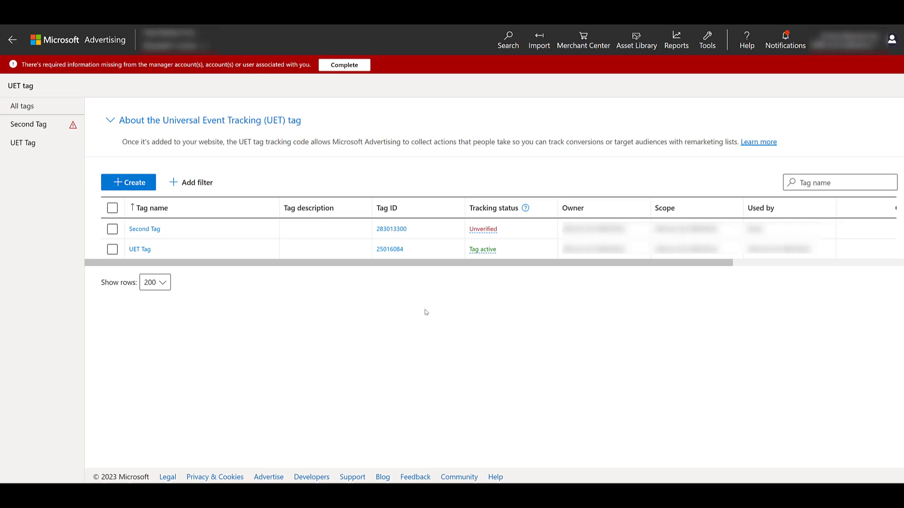
mouse_move(477, 233)
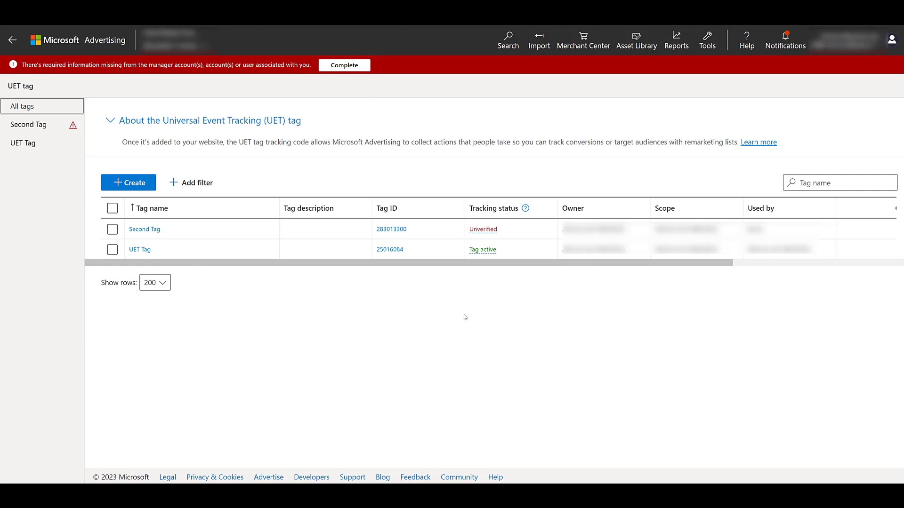
Step: Start a new website conversion goal with the Submit lead form category
click(714, 44)
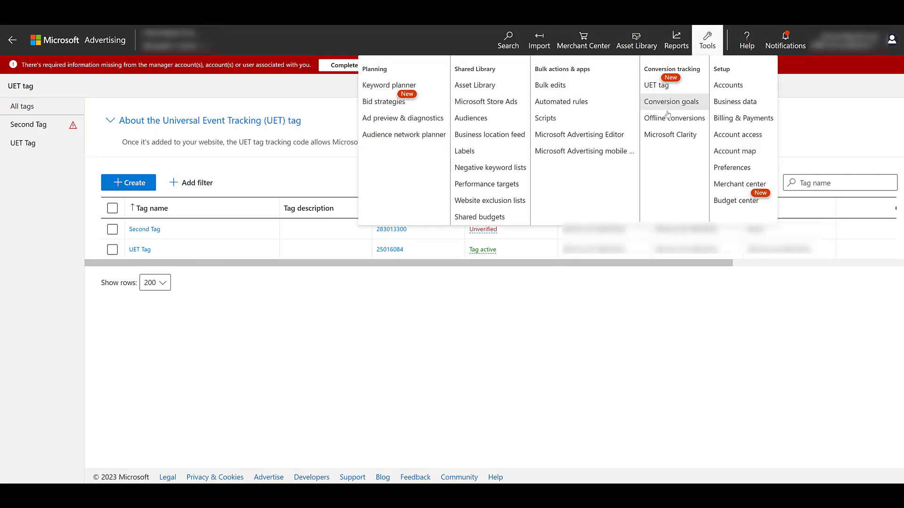
click(672, 102)
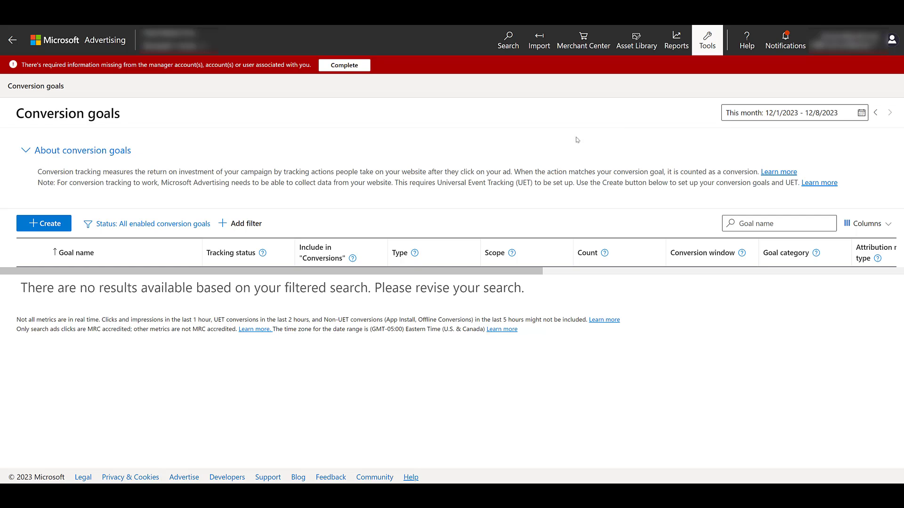
click(45, 225)
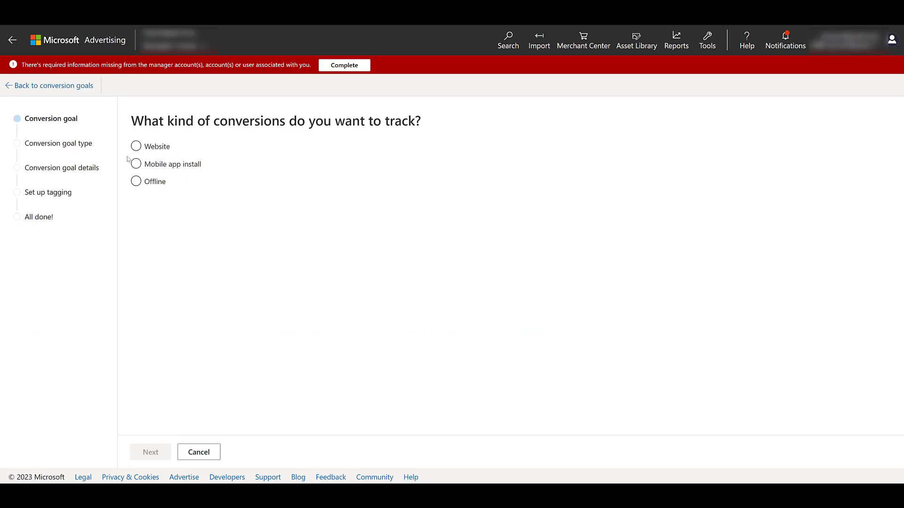
click(138, 149)
click(153, 452)
click(206, 177)
click(205, 301)
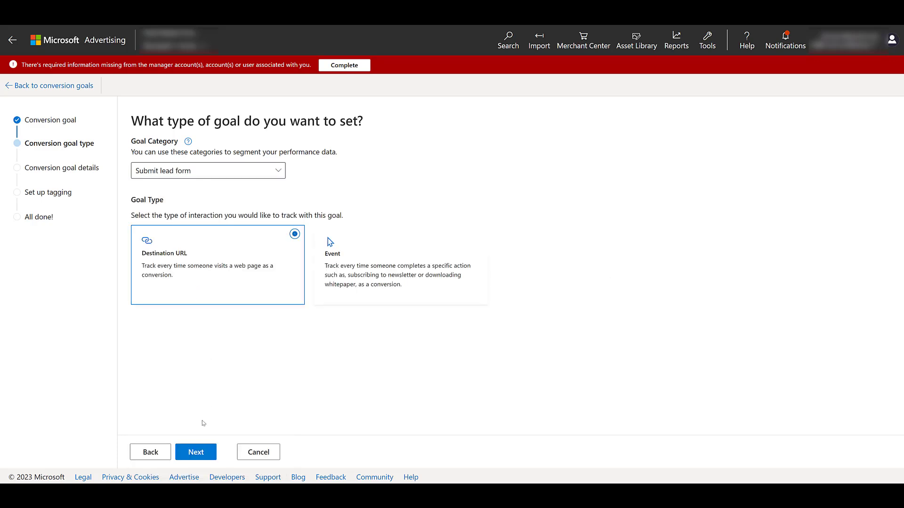
click(209, 453)
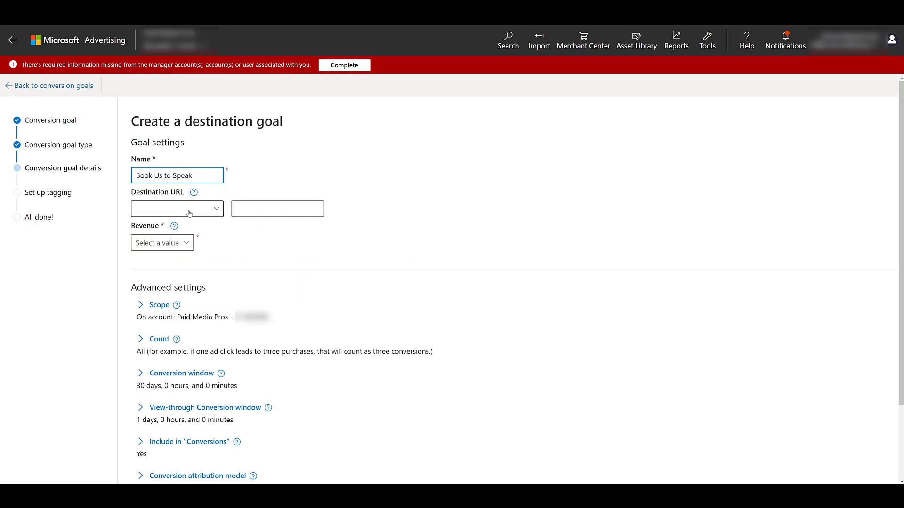
Step: Make Book Us to Speak match URLs containing see-us-speak-thank-you, using the installed UET Tag
click(191, 209)
click(182, 268)
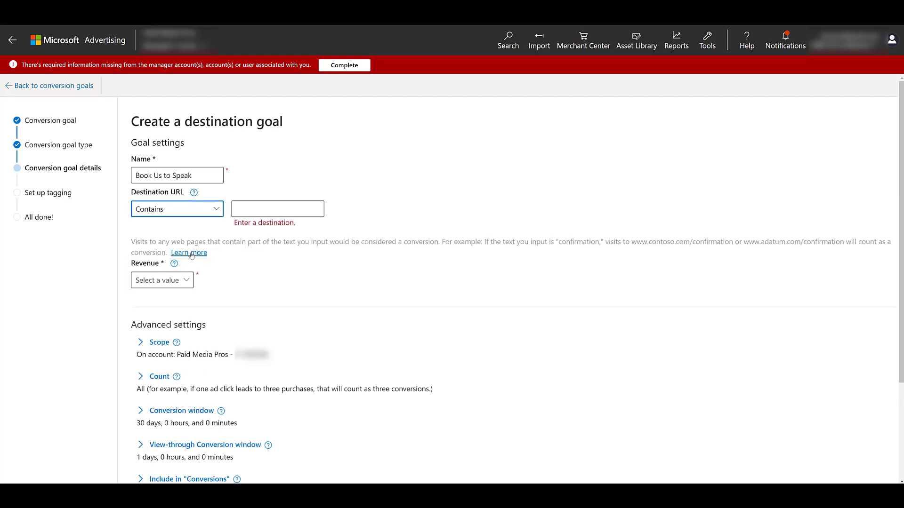
click(257, 212)
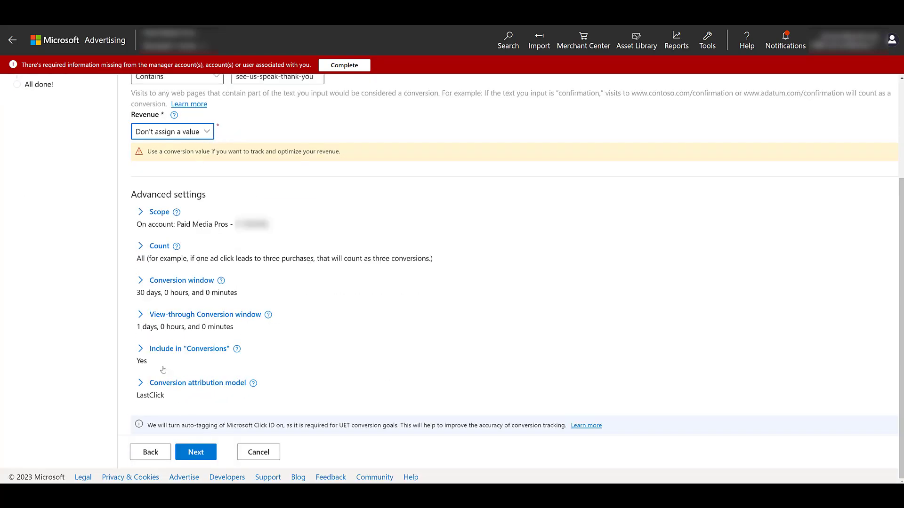
click(196, 453)
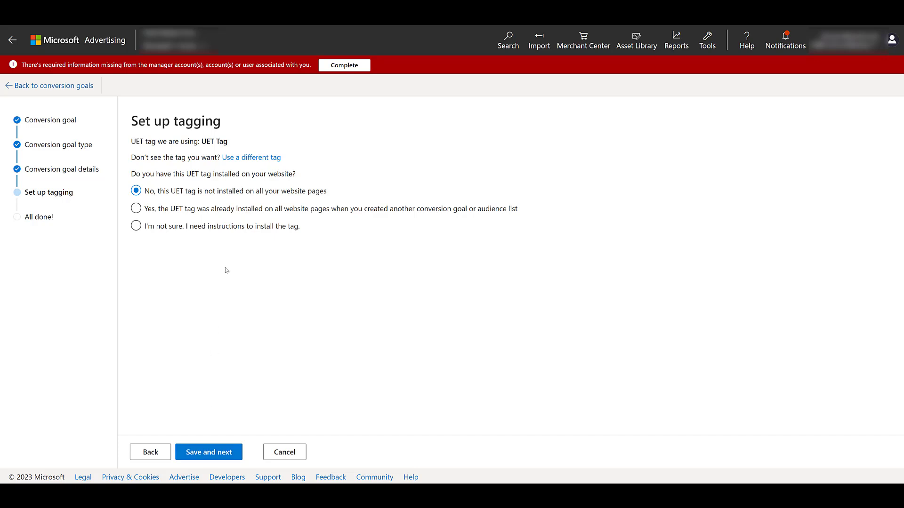
click(199, 210)
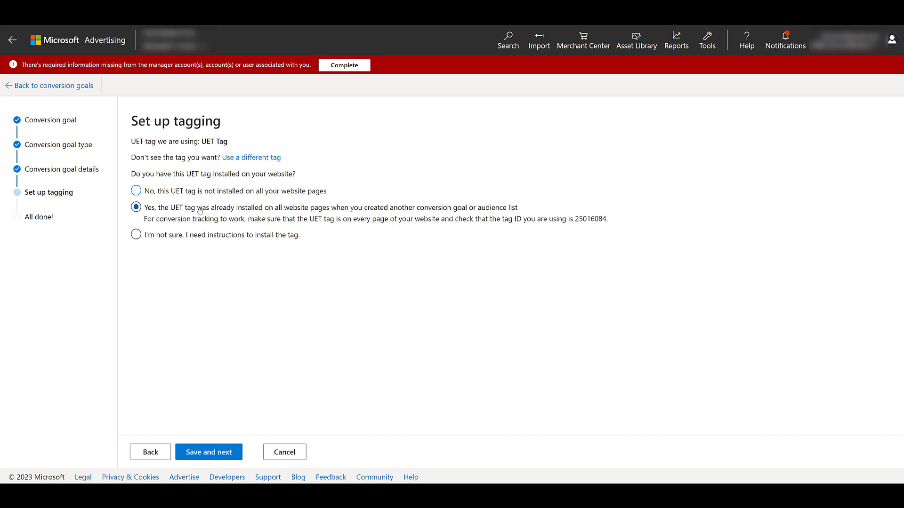
click(225, 453)
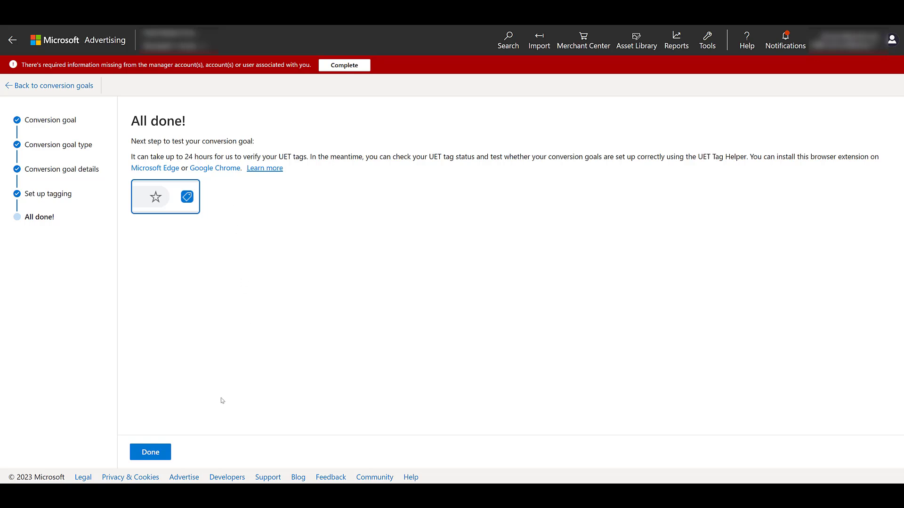
Step: Finish the wizard and check Book Us to Speak's No recent conversions status card
click(152, 453)
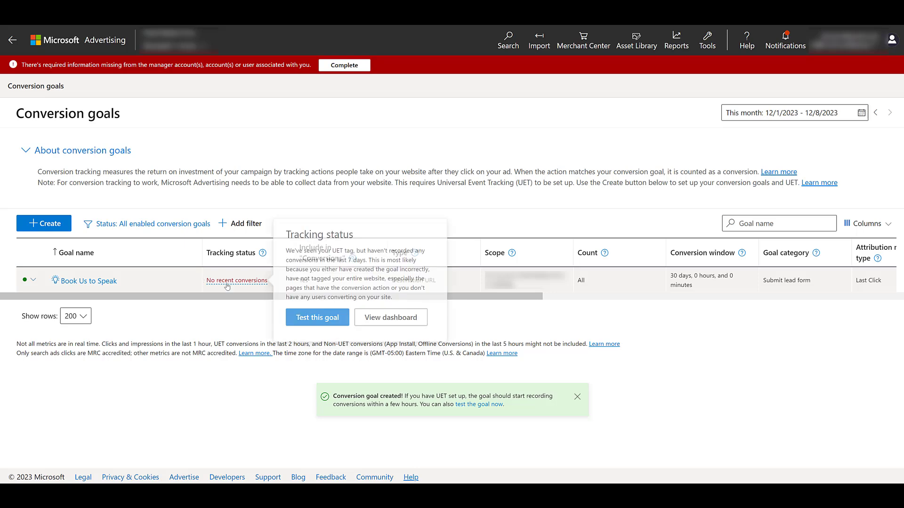
mouse_move(224, 290)
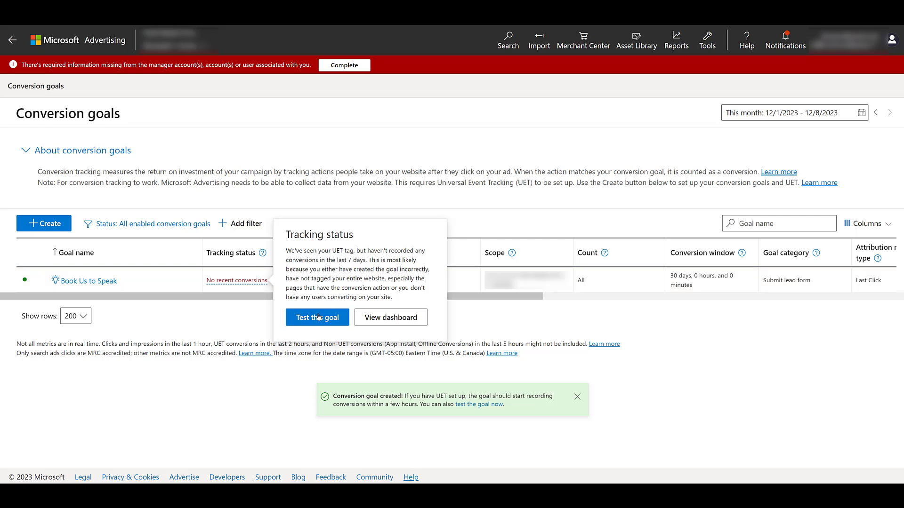
click(319, 317)
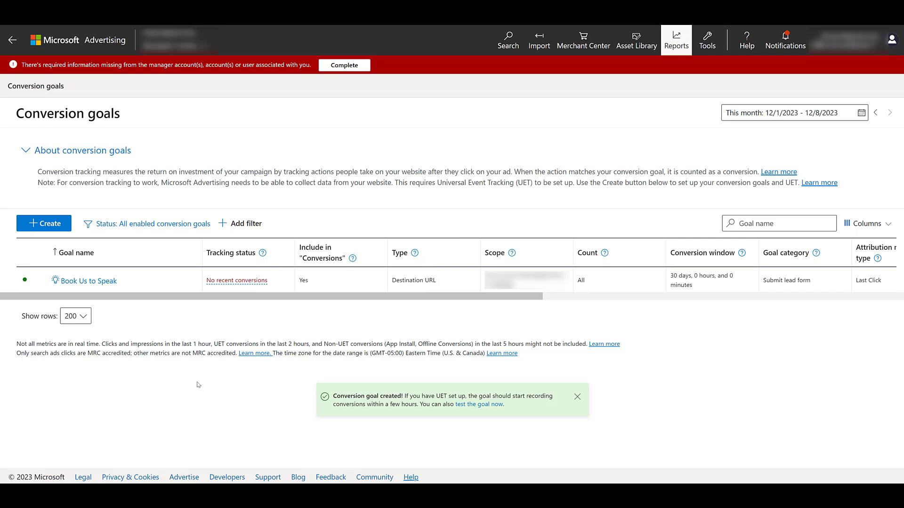
Step: Open Audiences, showing All Visitors - 60 Days as Ready and its similar audience building
click(706, 42)
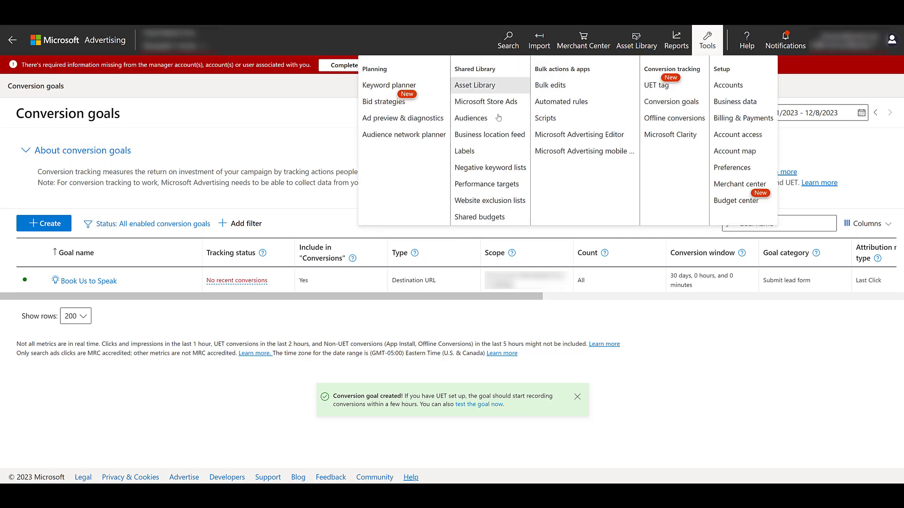
click(485, 124)
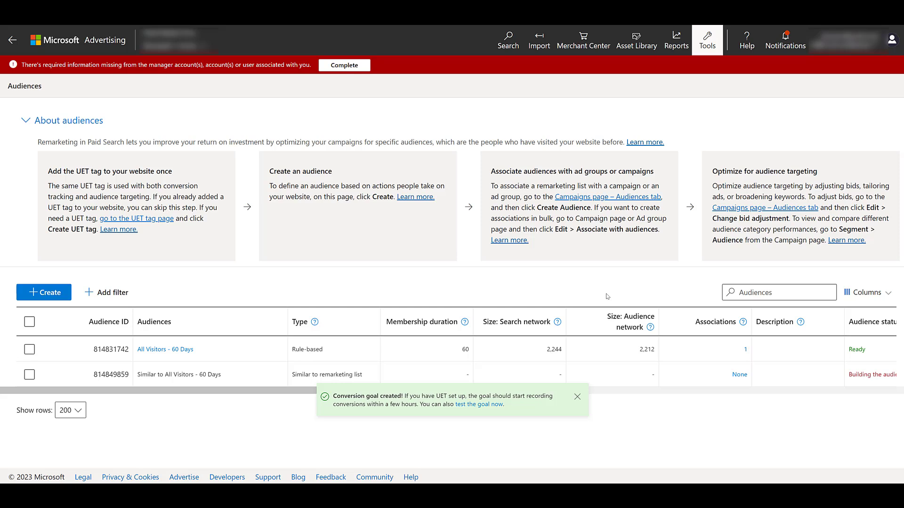
Step: View the Insights tab for UET Tag, where UET insights can be enabled
click(707, 41)
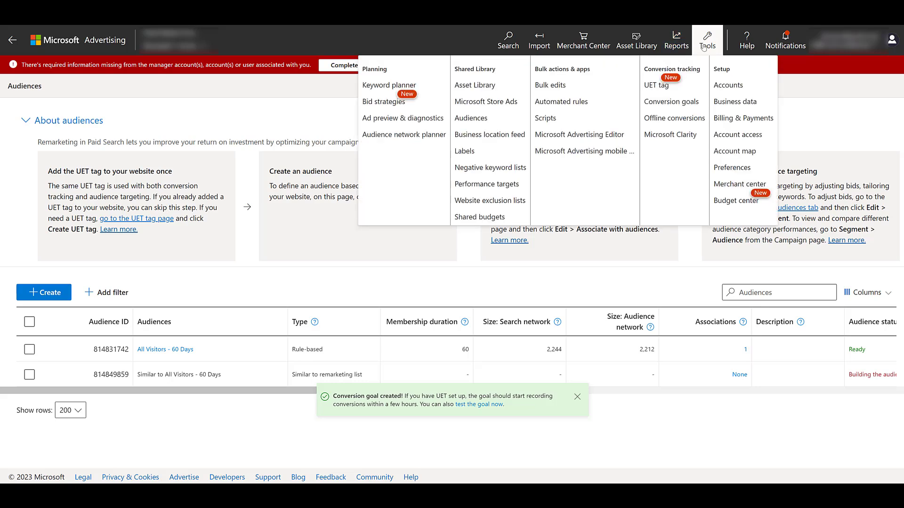
click(659, 88)
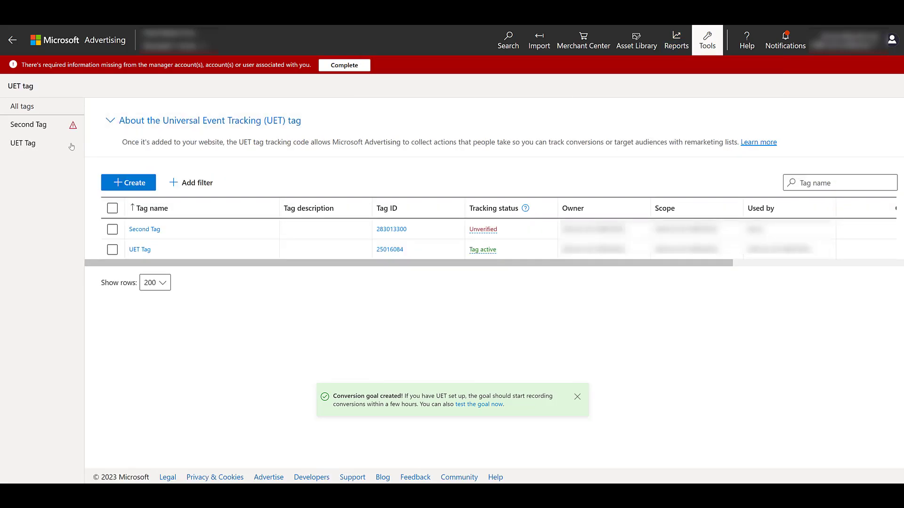
click(52, 147)
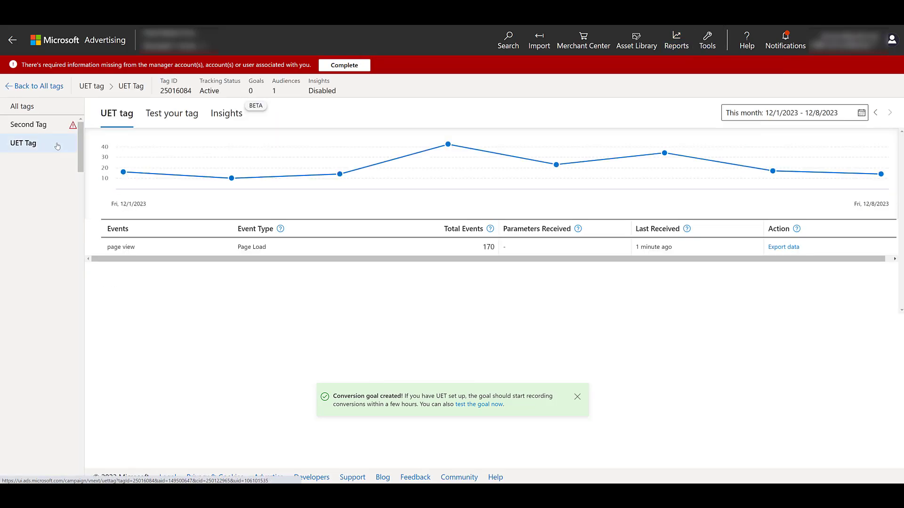
click(228, 123)
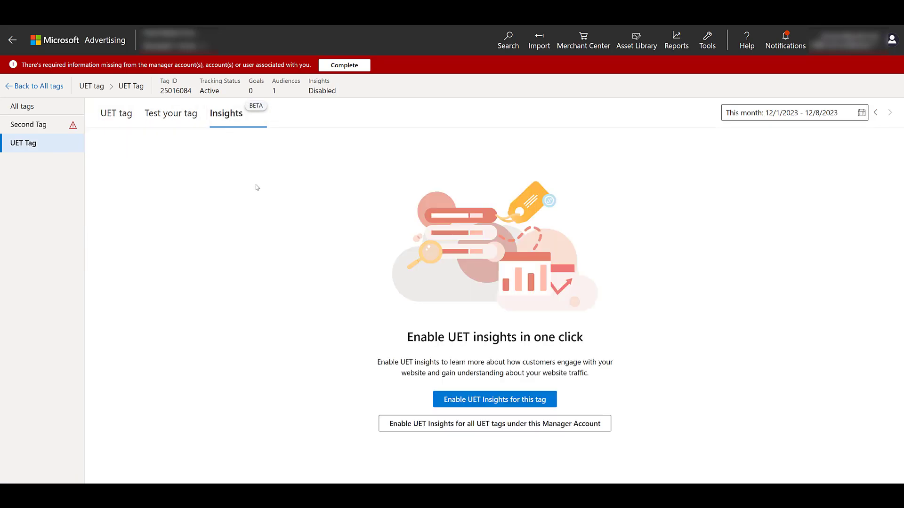